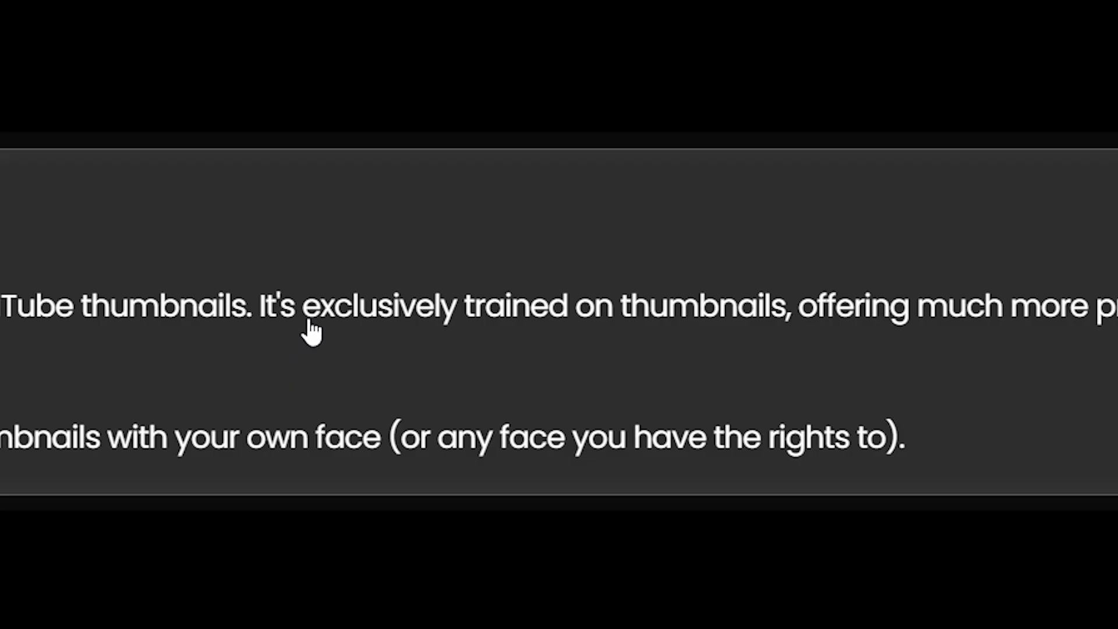
# Highlight the description's claim that Pikzels is trained on thumbnails.
pyautogui.moveTo(308, 320); pyautogui.dragTo(796, 322)
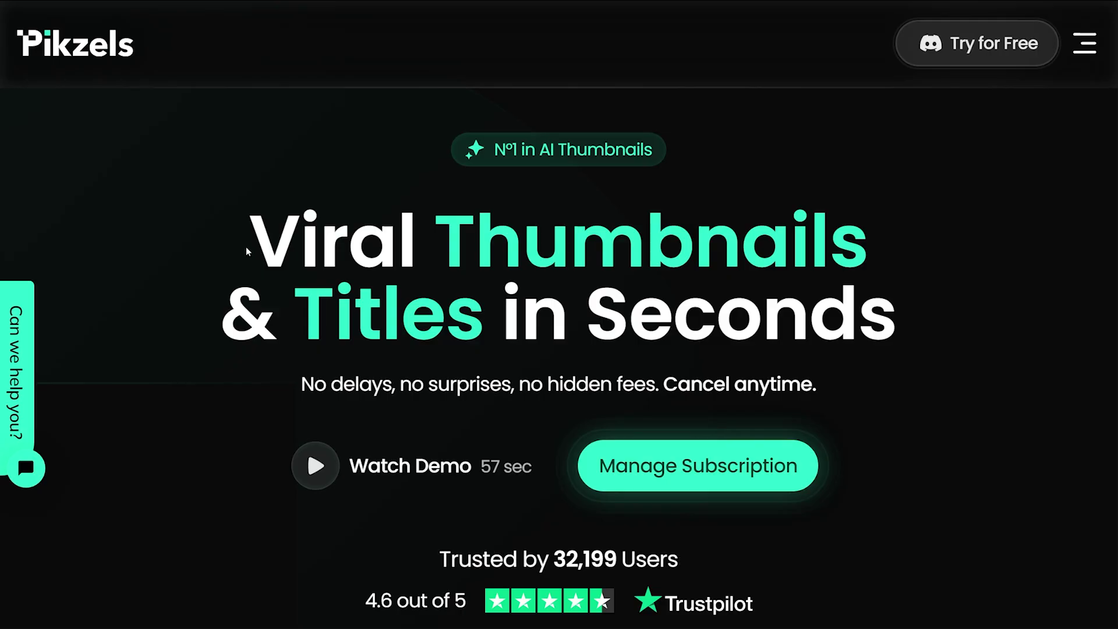
# Highlight the 'Viral Thumbnails & Titles in Seconds' headline, then clear the selection.
pyautogui.moveTo(247, 247); pyautogui.dragTo(868, 254)
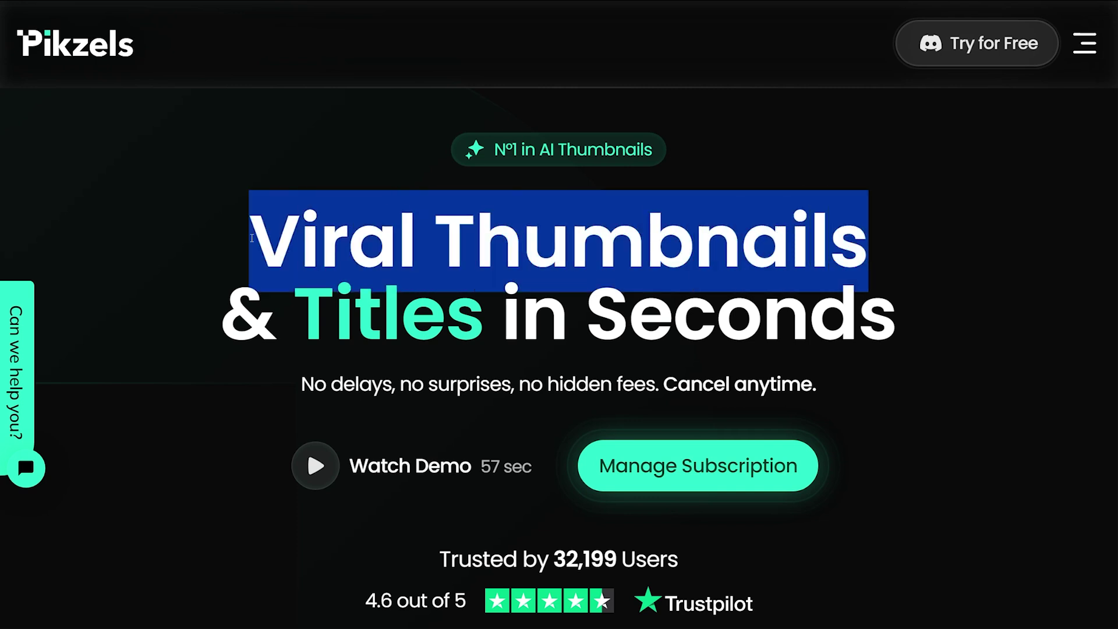
pyautogui.click(227, 229)
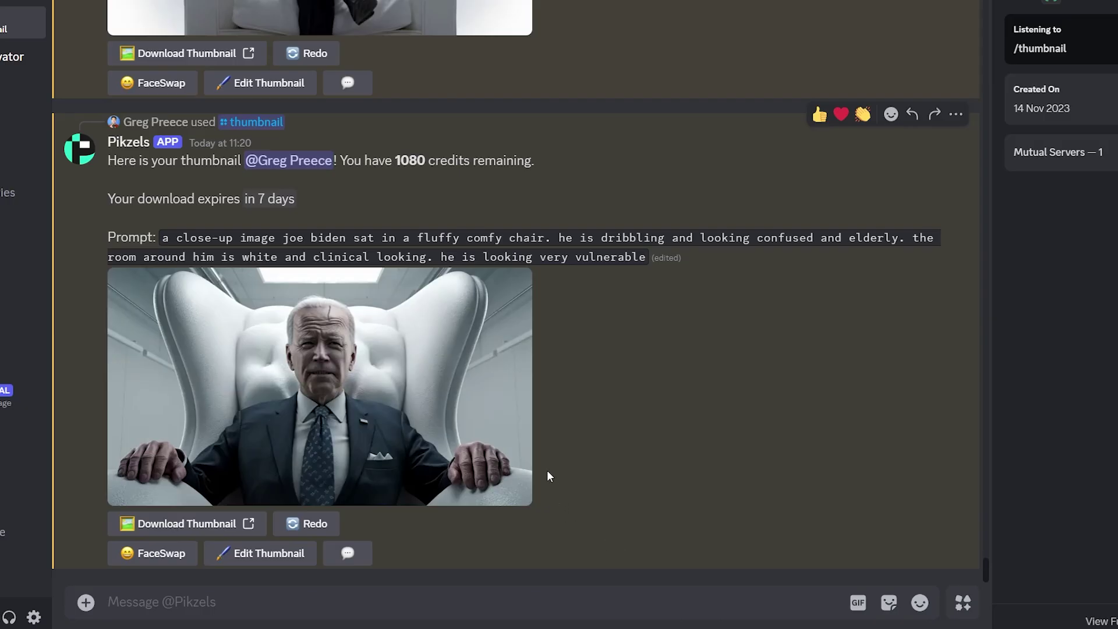
pyautogui.click(451, 475)
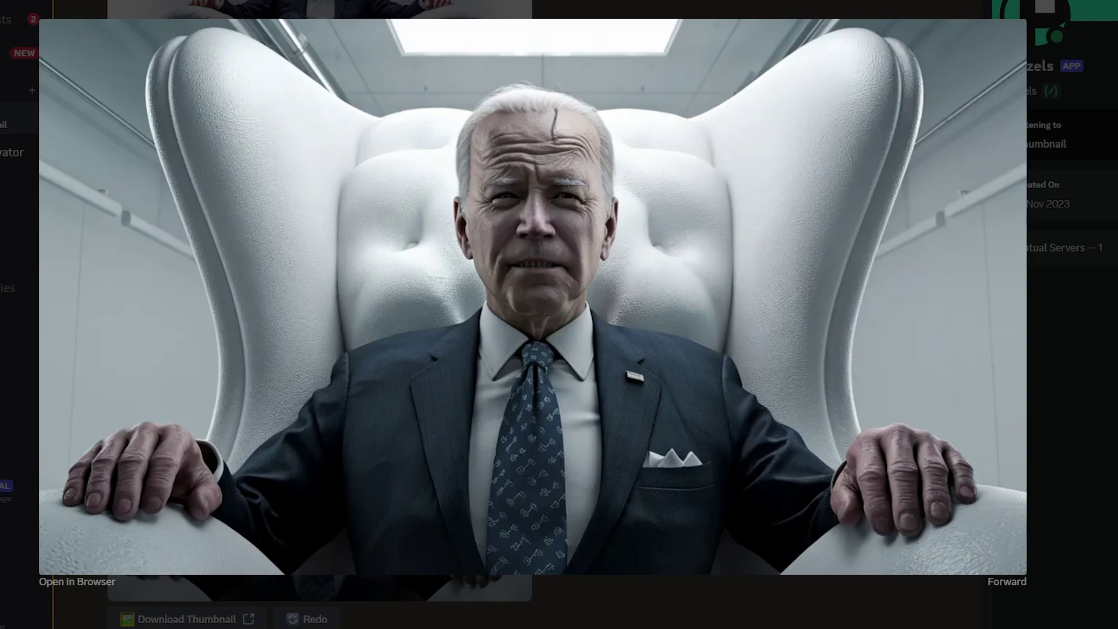
pyautogui.press('Escape')
pyautogui.scroll(4, 532, 474)
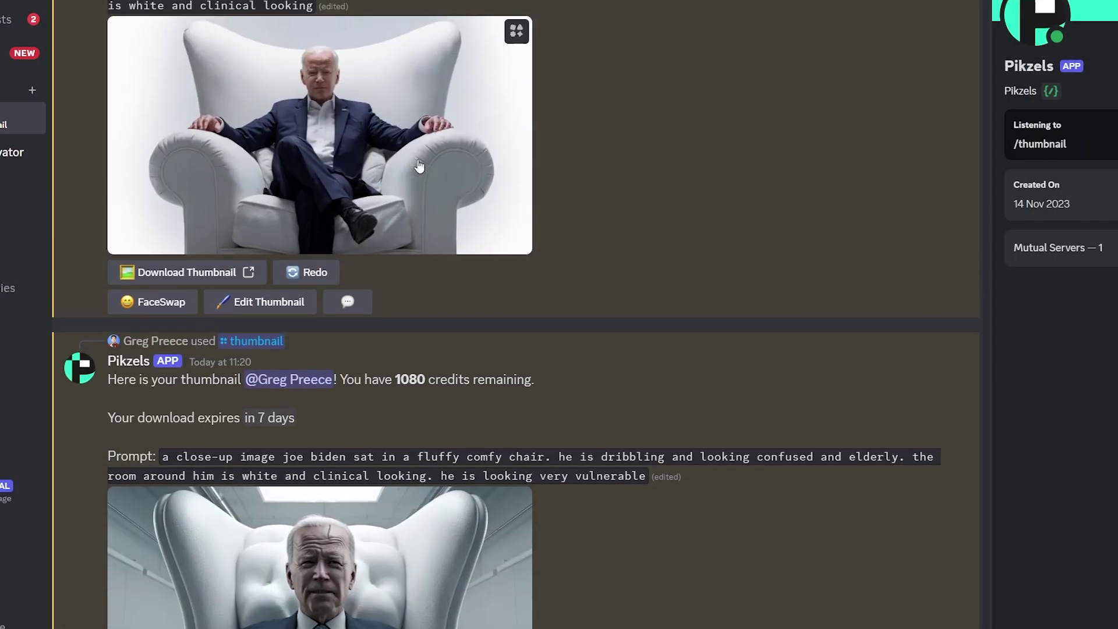
pyautogui.click(417, 166)
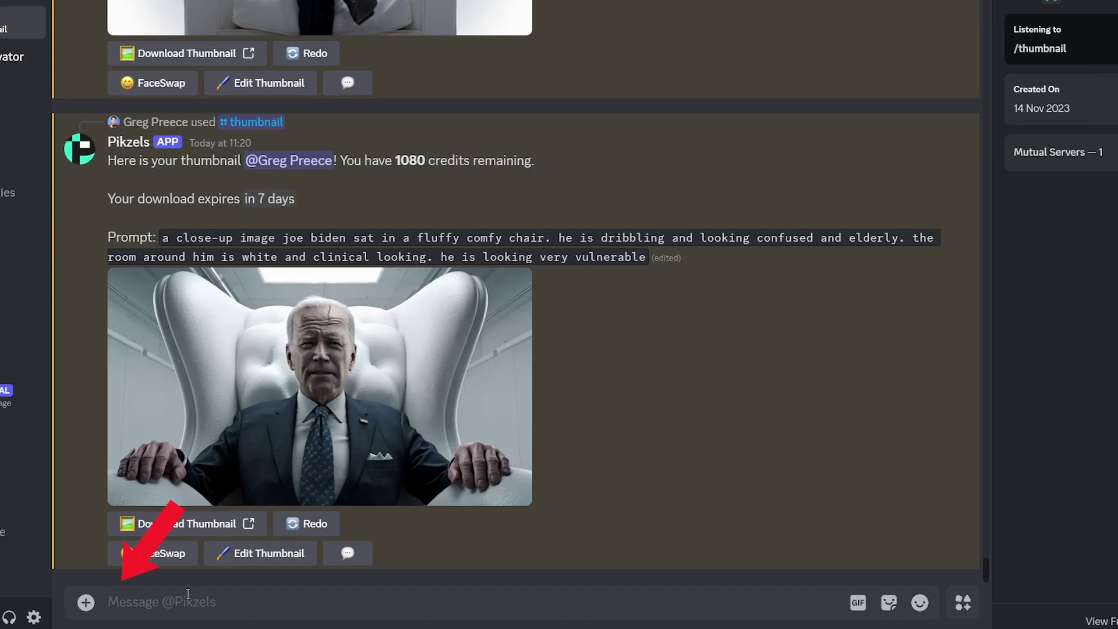
# Submit a /thumbnail request with the pasted half-demon, burning American flag prompt.
pyautogui.write('/')
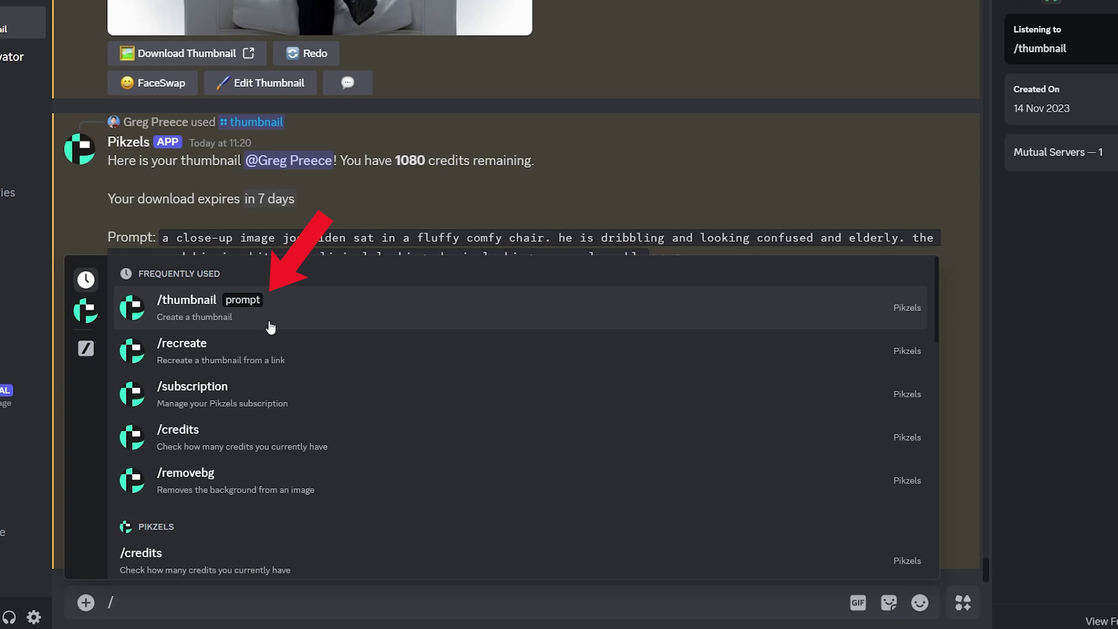
pyautogui.click(271, 328)
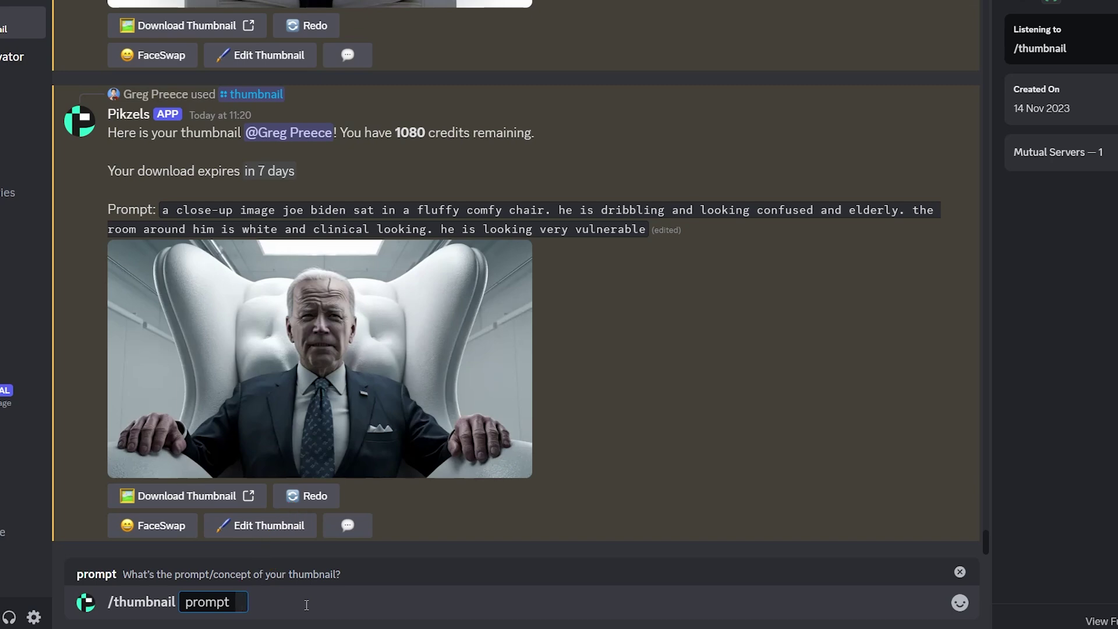
pyautogui.write("bright low contrast image of Donald Trump stood infront of an american flag. Donald Trump has a disturbing menacing grin on his face. Half of Donald Trump's face is that of a red horned demon. The demon has a yellow eye and fangs. The flag should be burning")
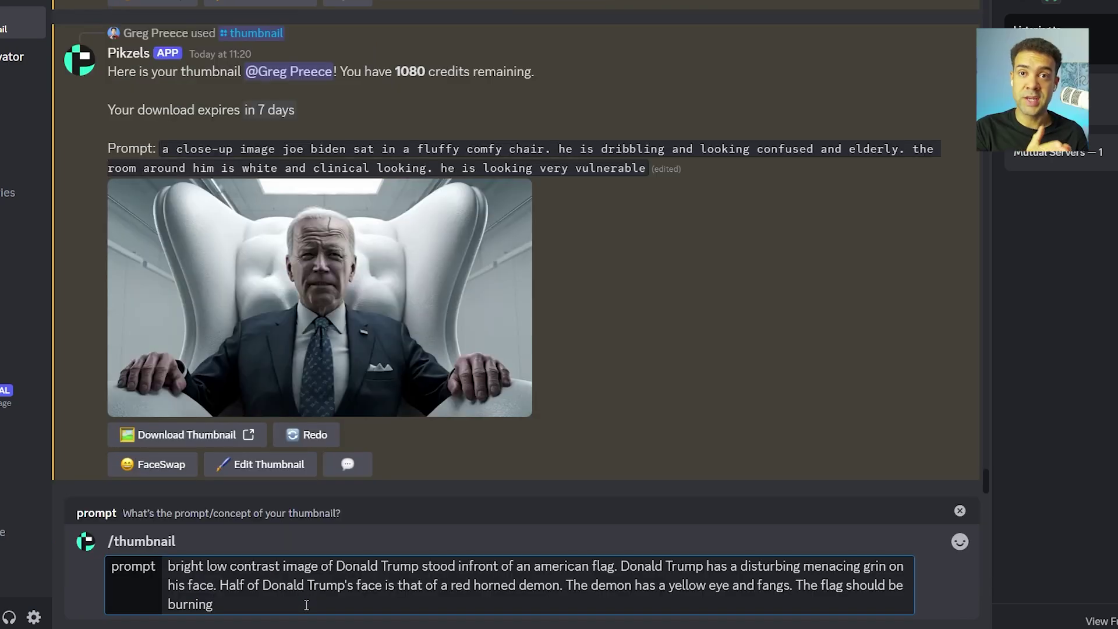
pyautogui.press('Return')
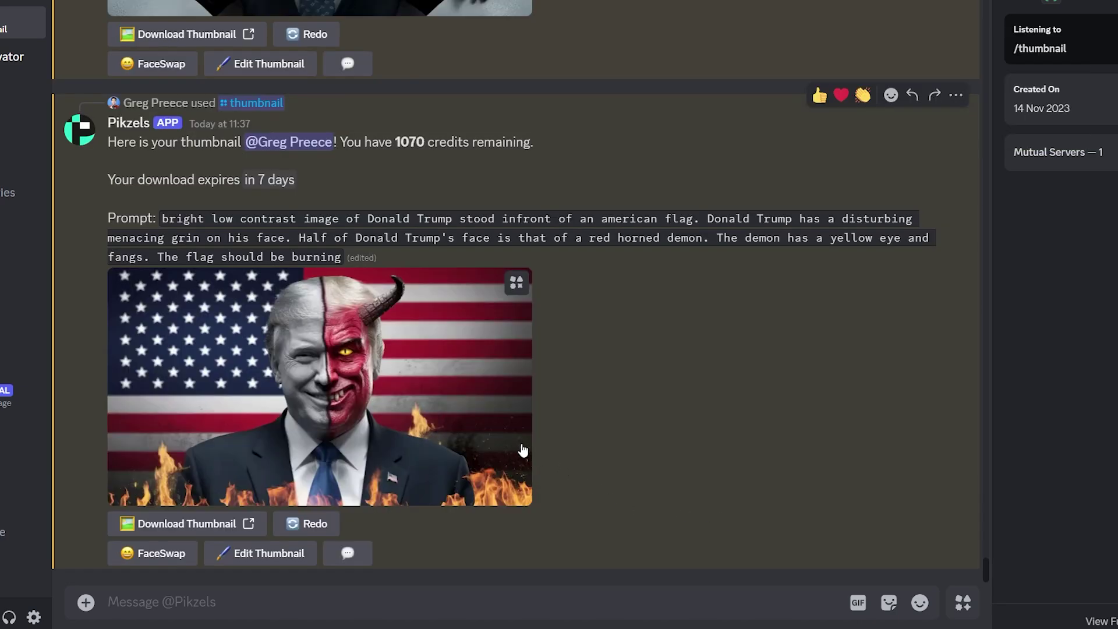
# View the half-demon thumbnail full size, then request a Redo of it.
pyautogui.click(519, 448)
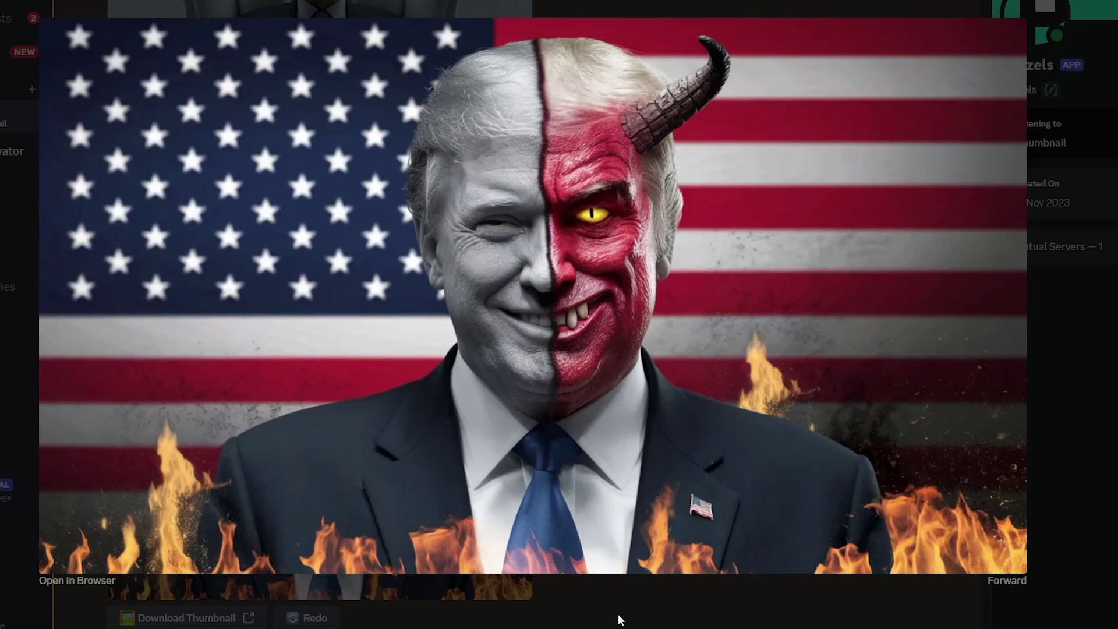
pyautogui.press('Escape')
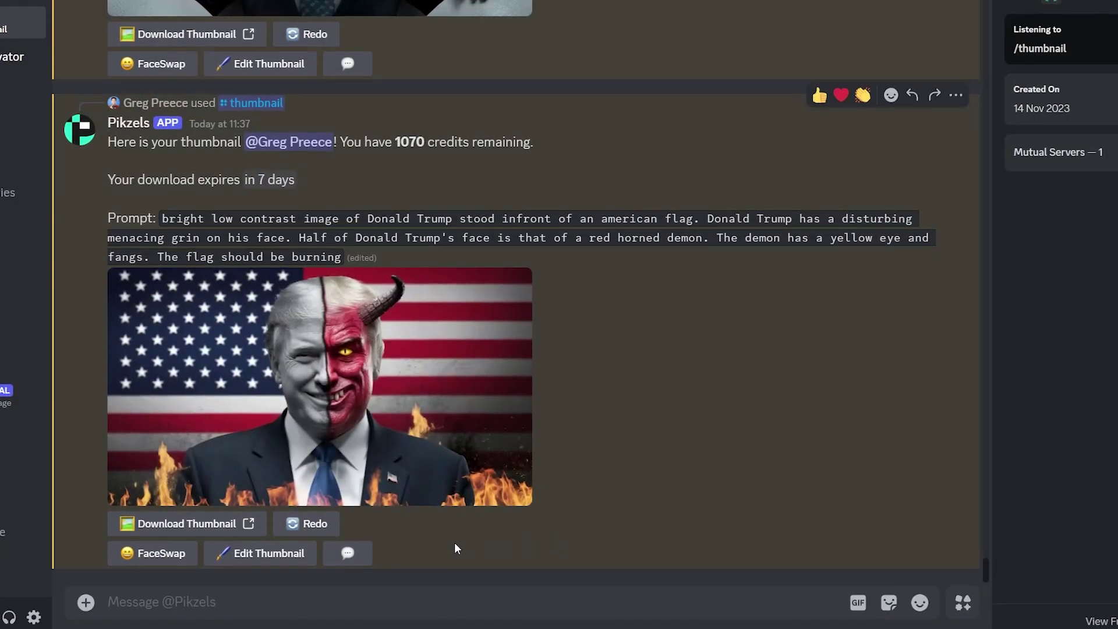
pyautogui.click(314, 525)
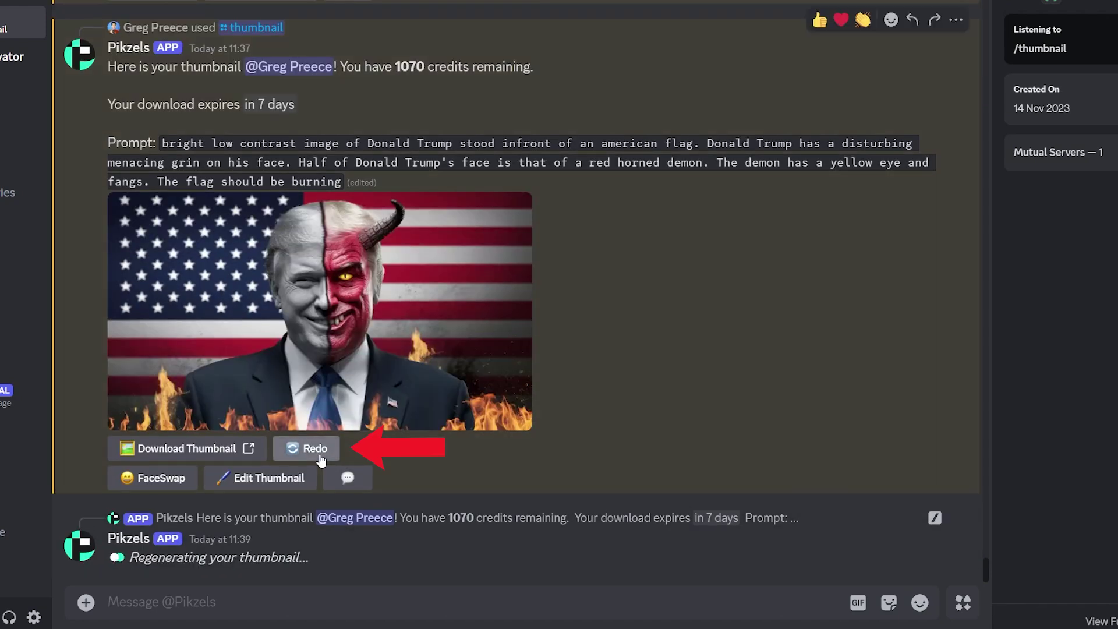
# Request two more Redo variations, then scroll up and highlight the prompt's opening words.
pyautogui.click(321, 461)
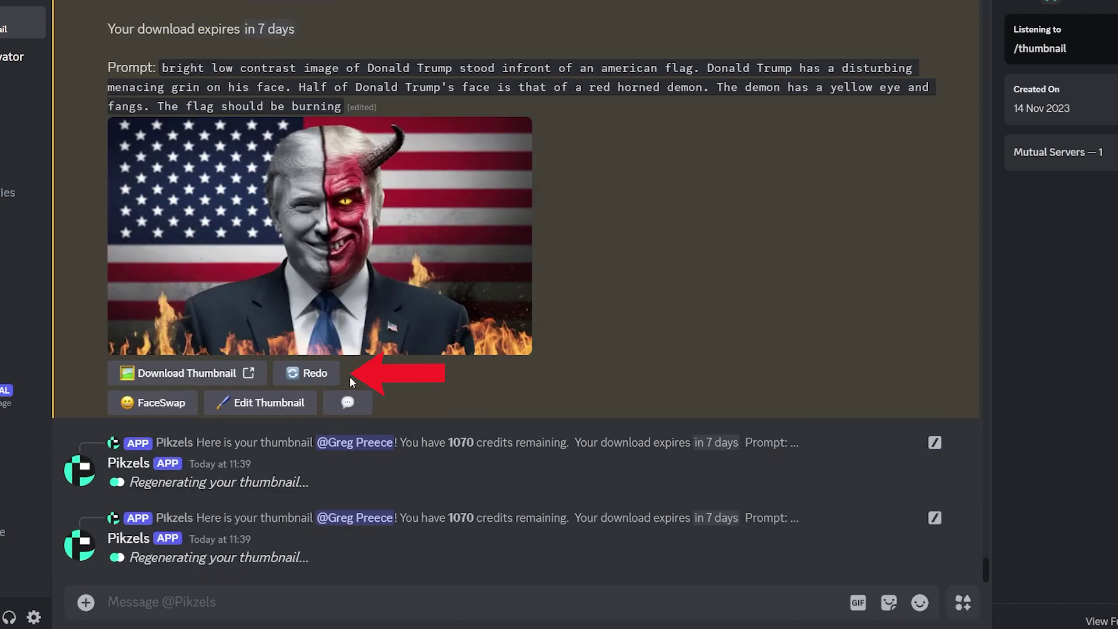
pyautogui.click(315, 374)
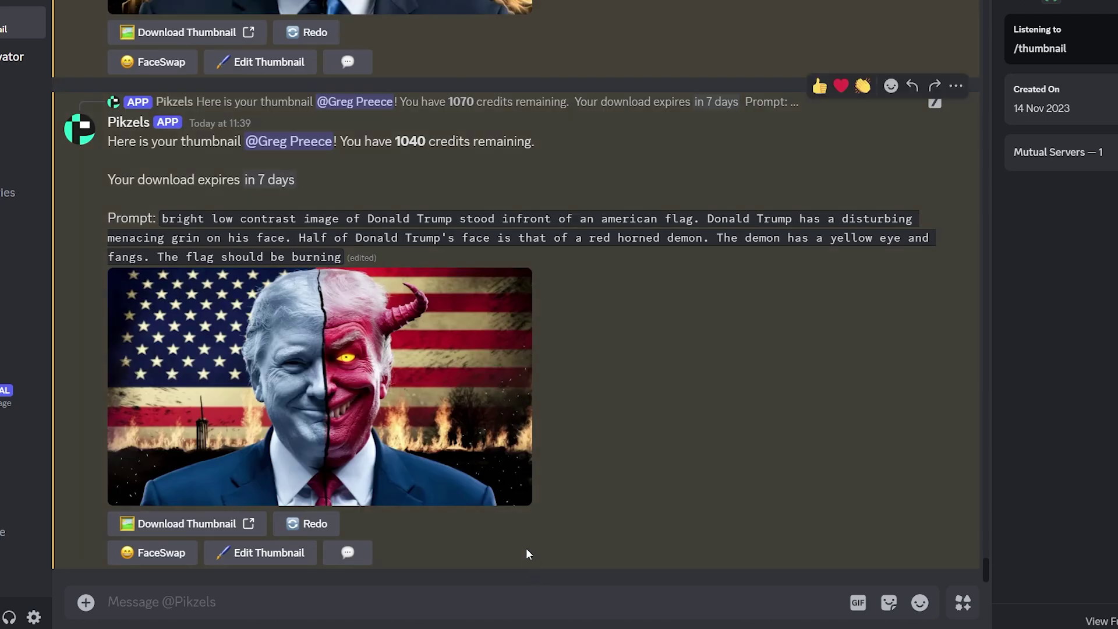
pyautogui.scroll(5, 526, 553)
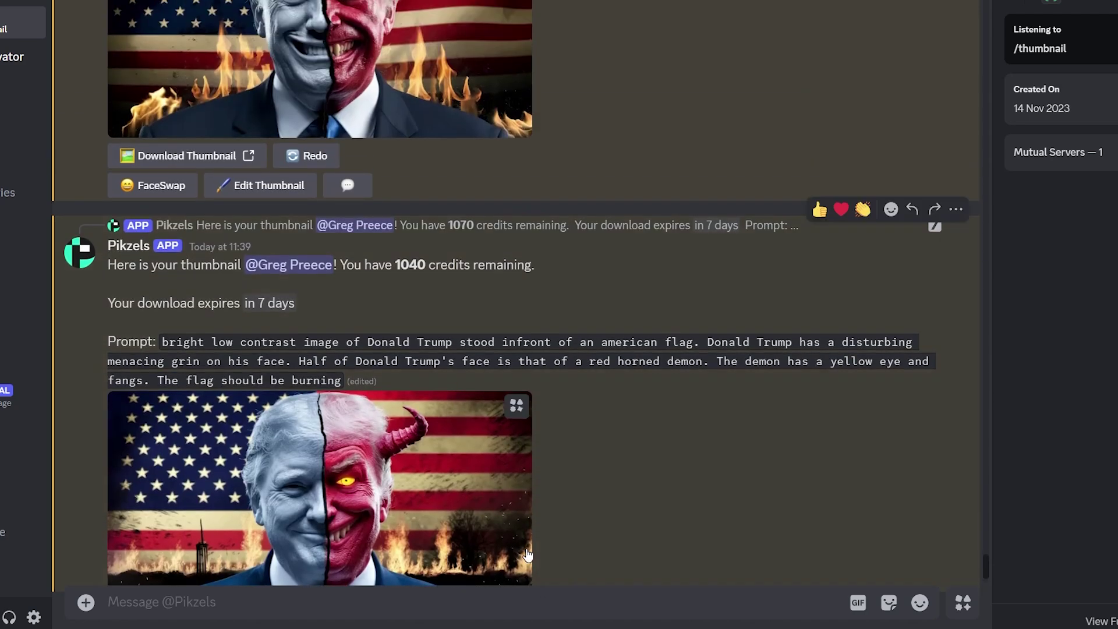
pyautogui.scroll(8, 526, 548)
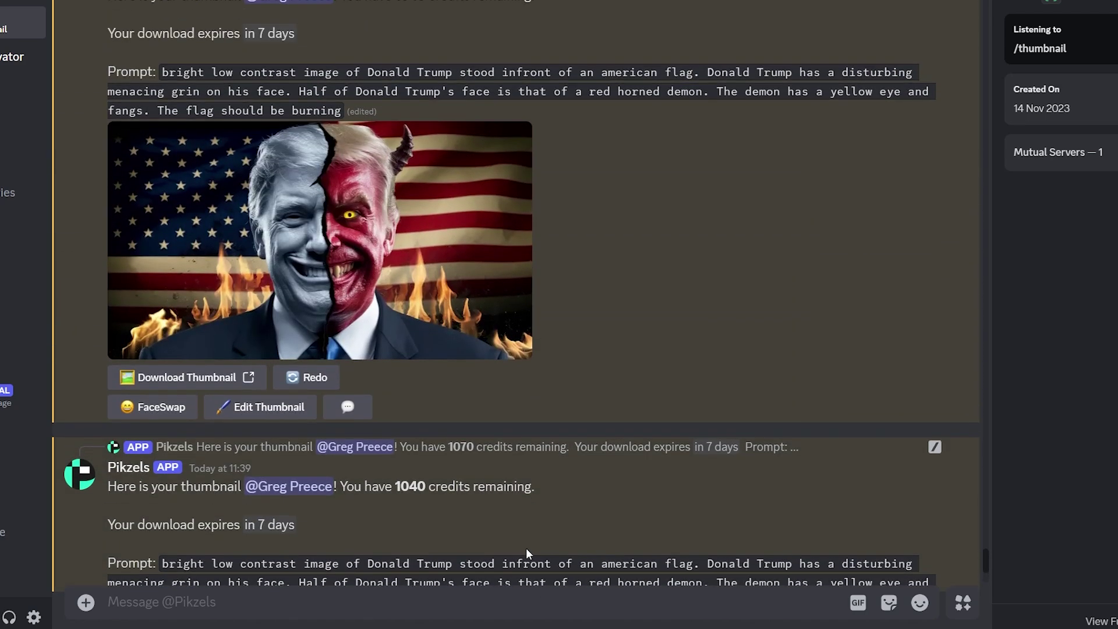
pyautogui.scroll(8, 526, 547)
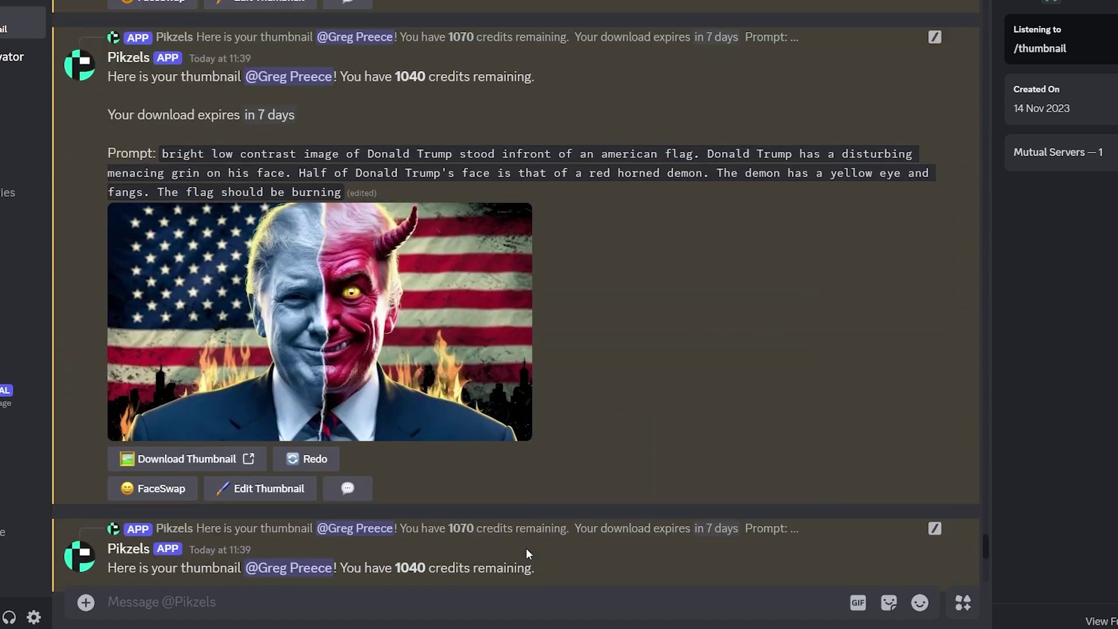
pyautogui.scroll(8, 527, 550)
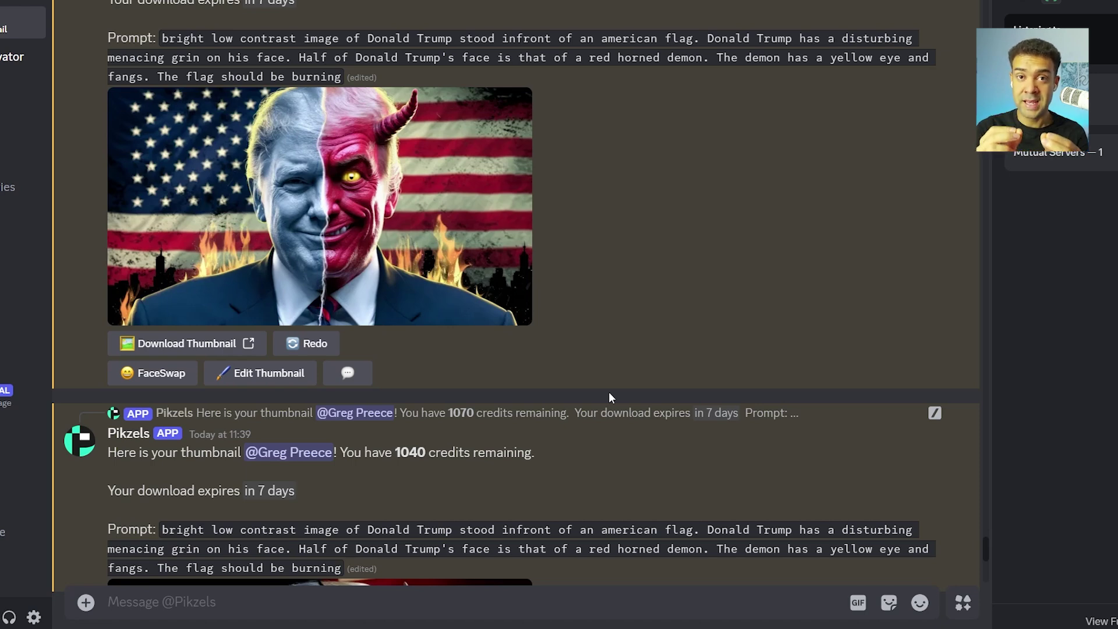
pyautogui.moveTo(164, 41)
pyautogui.mouseDown()
pyautogui.moveTo(878, 39)
pyautogui.moveTo(288, 63)
pyautogui.moveTo(931, 63)
pyautogui.moveTo(472, 55)
pyautogui.moveTo(147, 76)
pyautogui.moveTo(343, 78)
pyautogui.mouseUp()
pyautogui.click(175, 36)
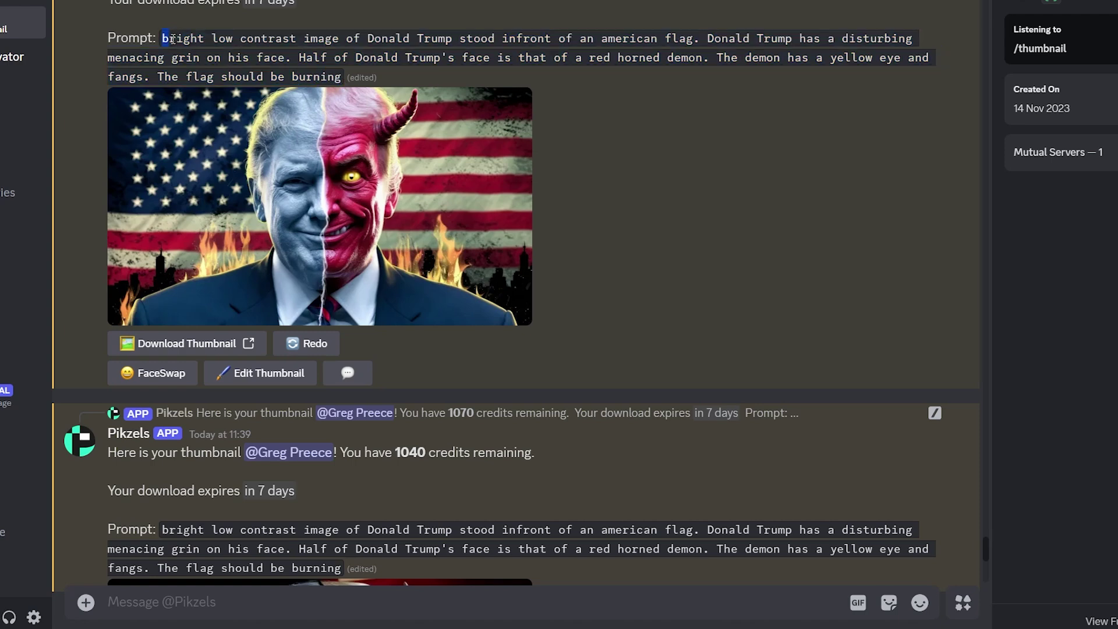
pyautogui.moveTo(173, 39); pyautogui.dragTo(344, 42)
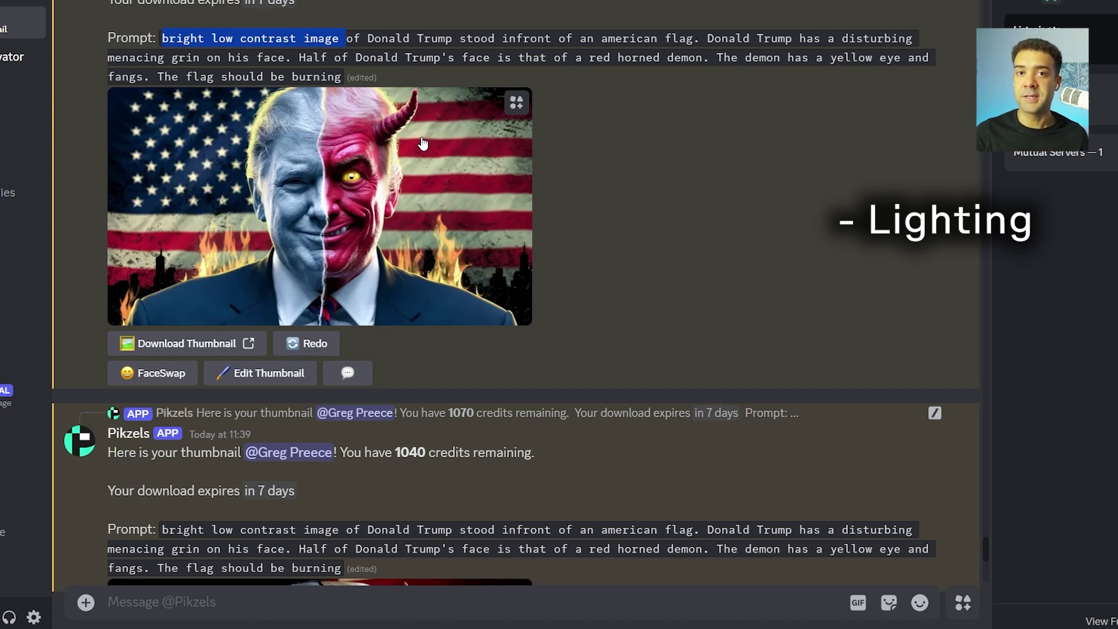
pyautogui.moveTo(367, 39); pyautogui.dragTo(455, 40)
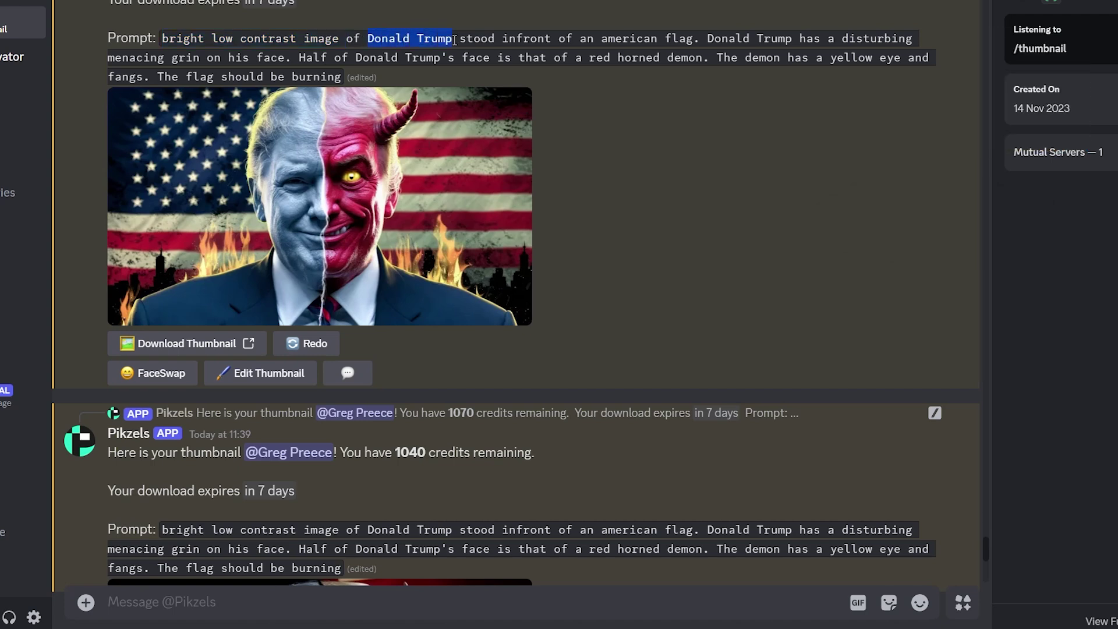
pyautogui.moveTo(708, 37); pyautogui.dragTo(790, 38)
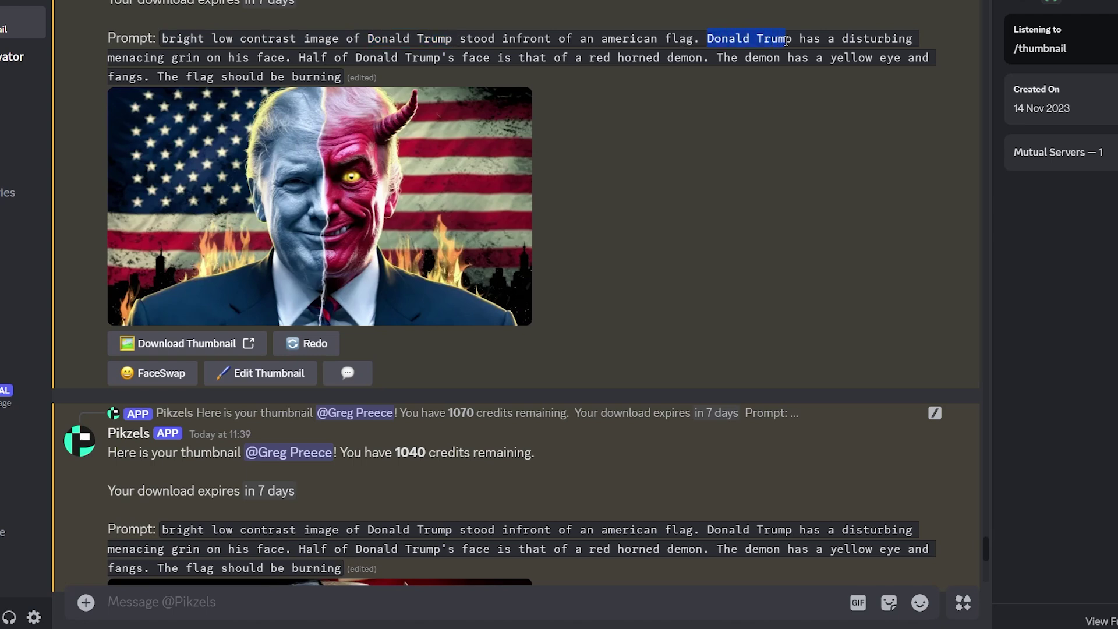
pyautogui.moveTo(356, 58); pyautogui.dragTo(442, 60)
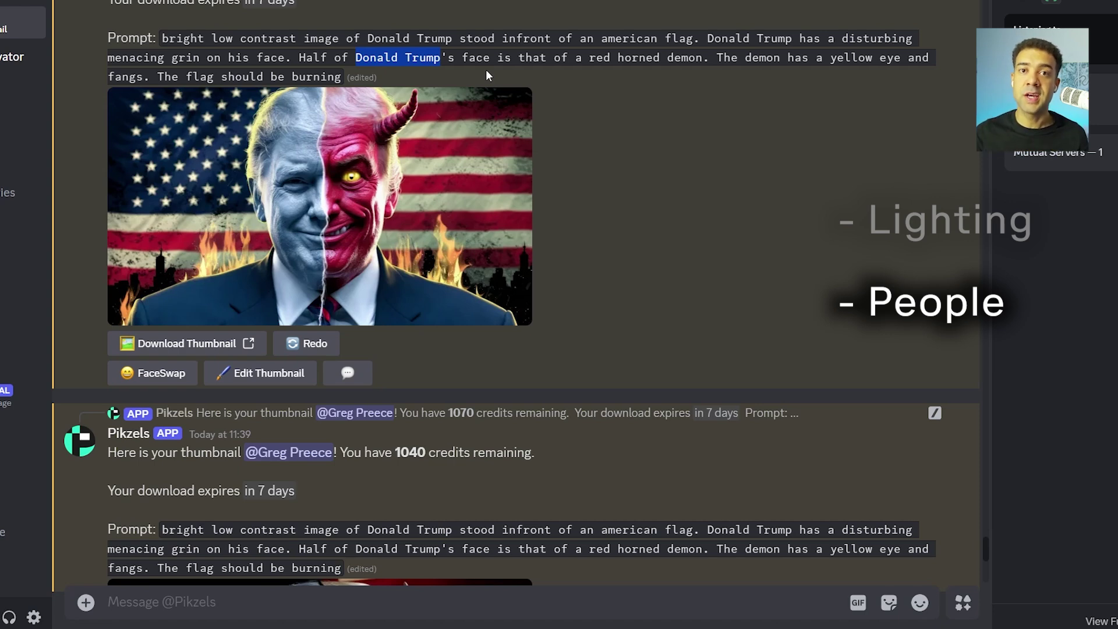
pyautogui.click(462, 42)
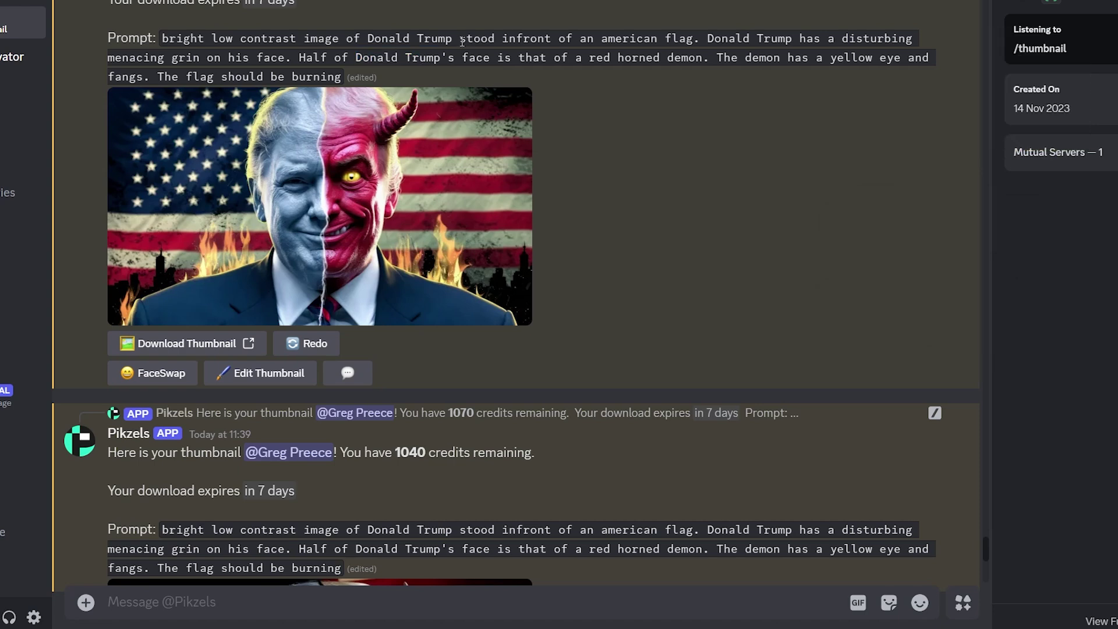
pyautogui.moveTo(462, 42); pyautogui.dragTo(697, 51)
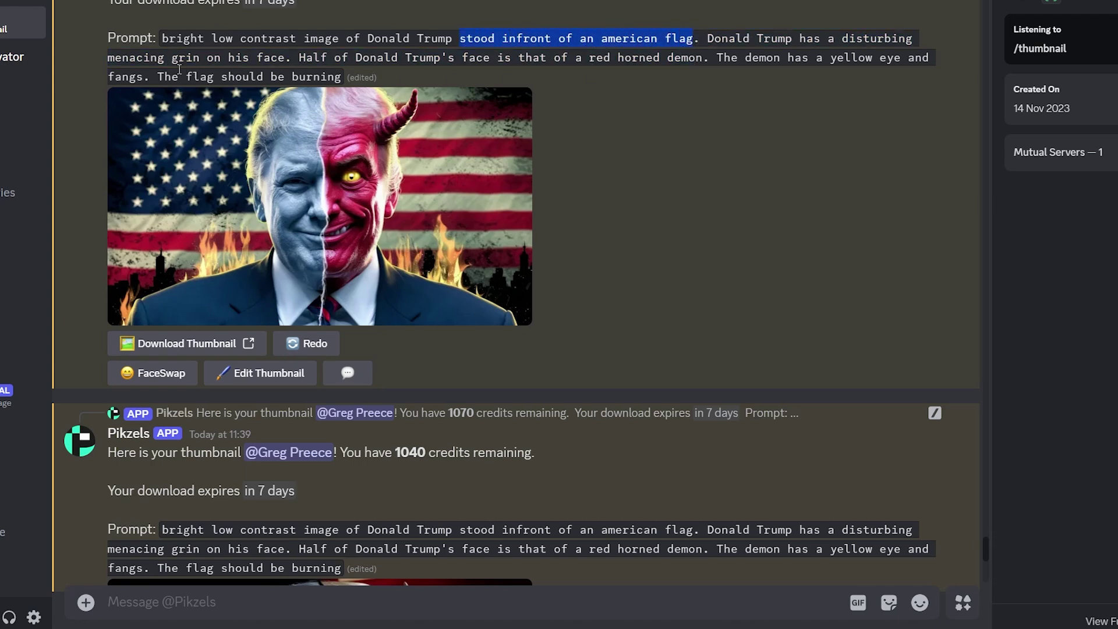
pyautogui.moveTo(160, 72); pyautogui.dragTo(342, 76)
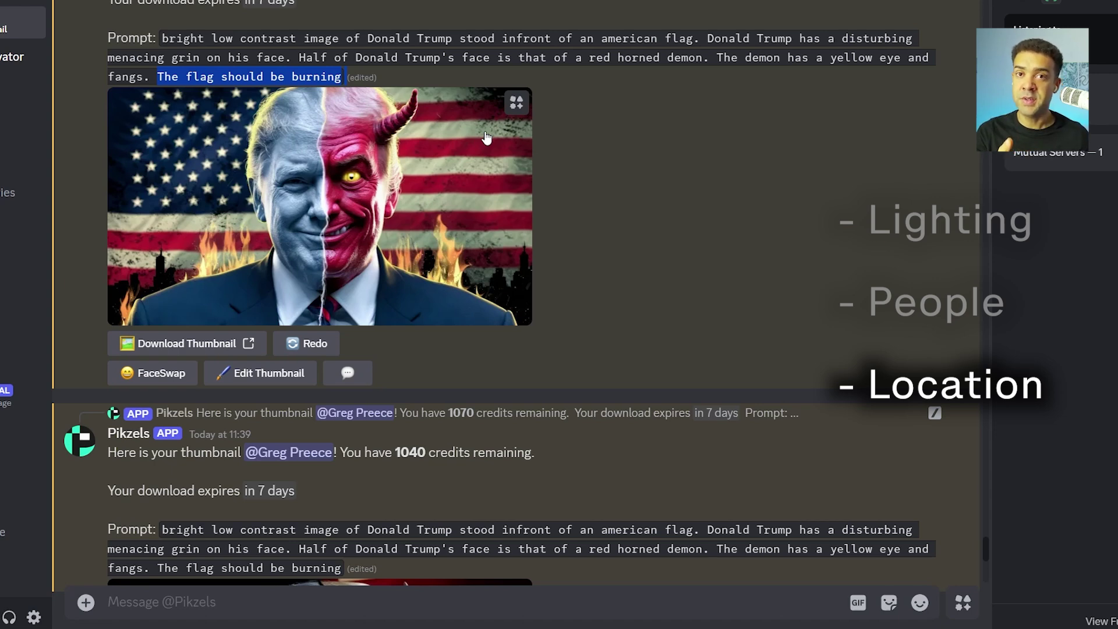
# Highlight the menacing grin, red horned demon and yellow eye phrases, then enlarge the roller-coaster thumbnail.
pyautogui.moveTo(829, 39); pyautogui.dragTo(287, 63)
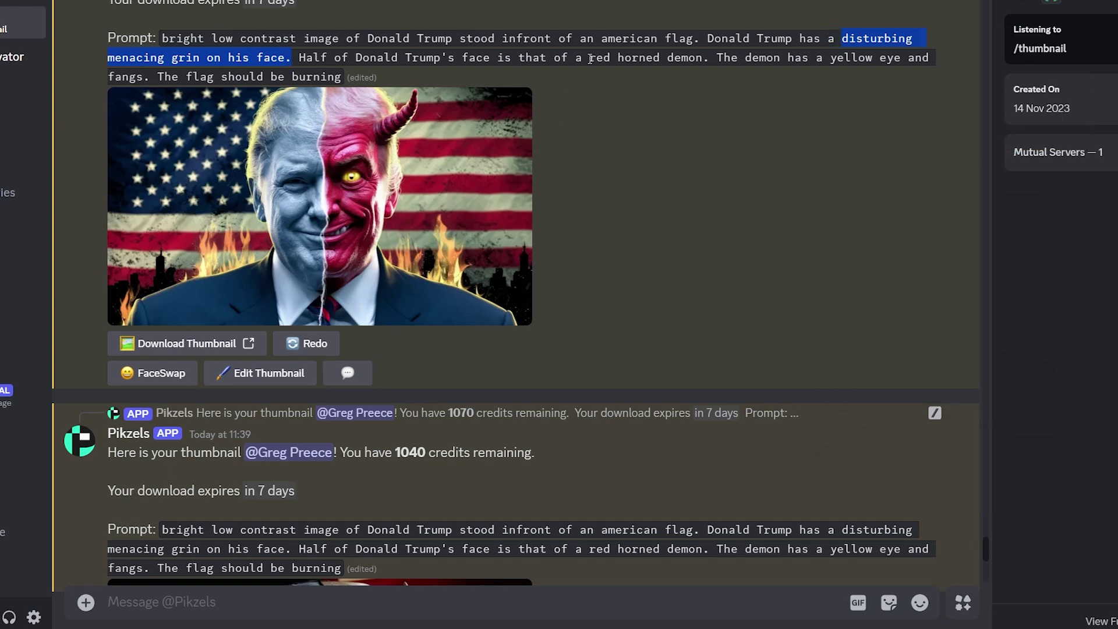
pyautogui.moveTo(590, 59); pyautogui.dragTo(703, 61)
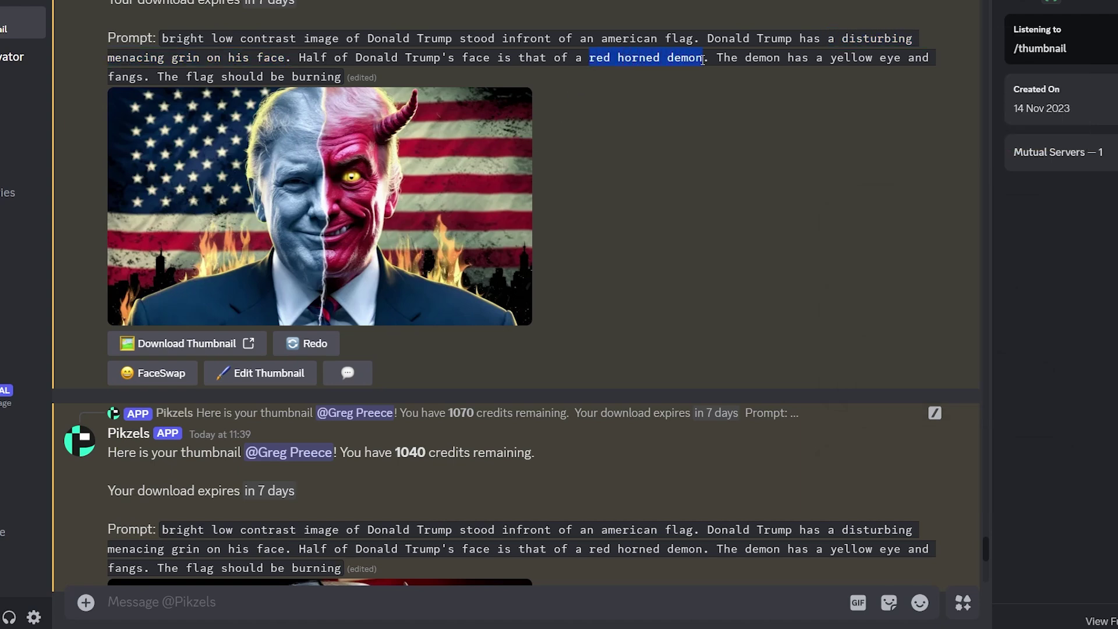
pyautogui.moveTo(827, 59); pyautogui.dragTo(874, 64)
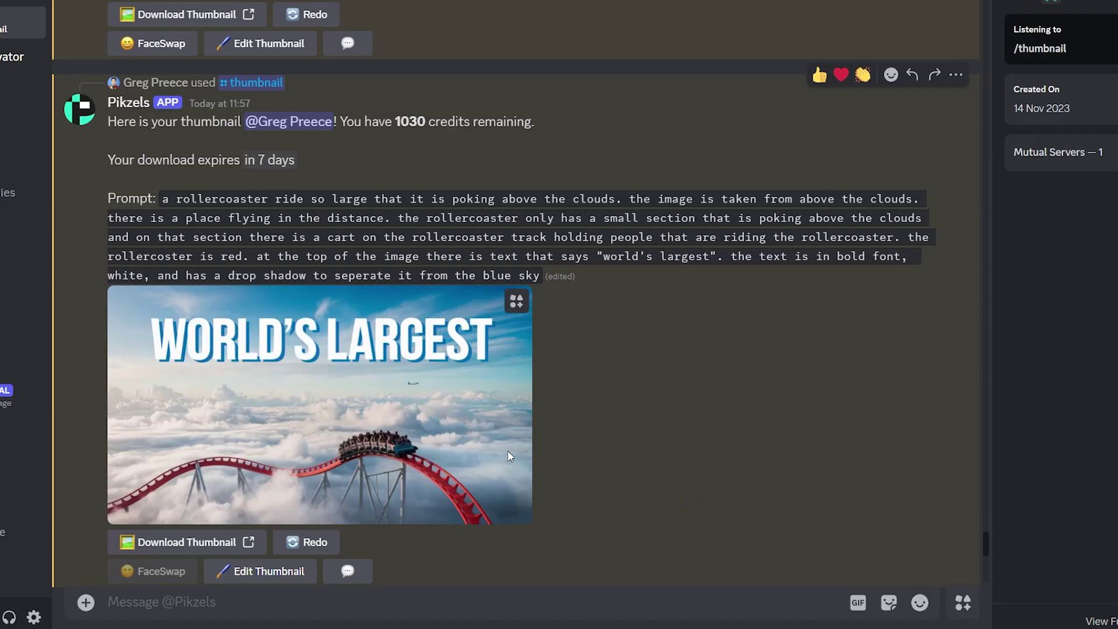
pyautogui.click(508, 456)
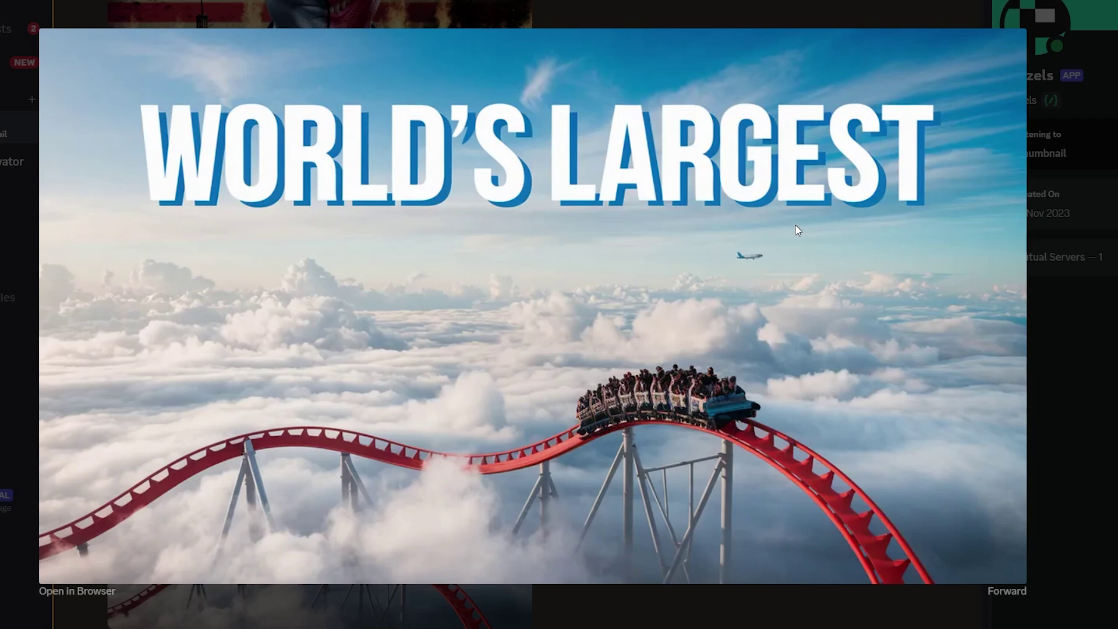
pyautogui.press('Escape')
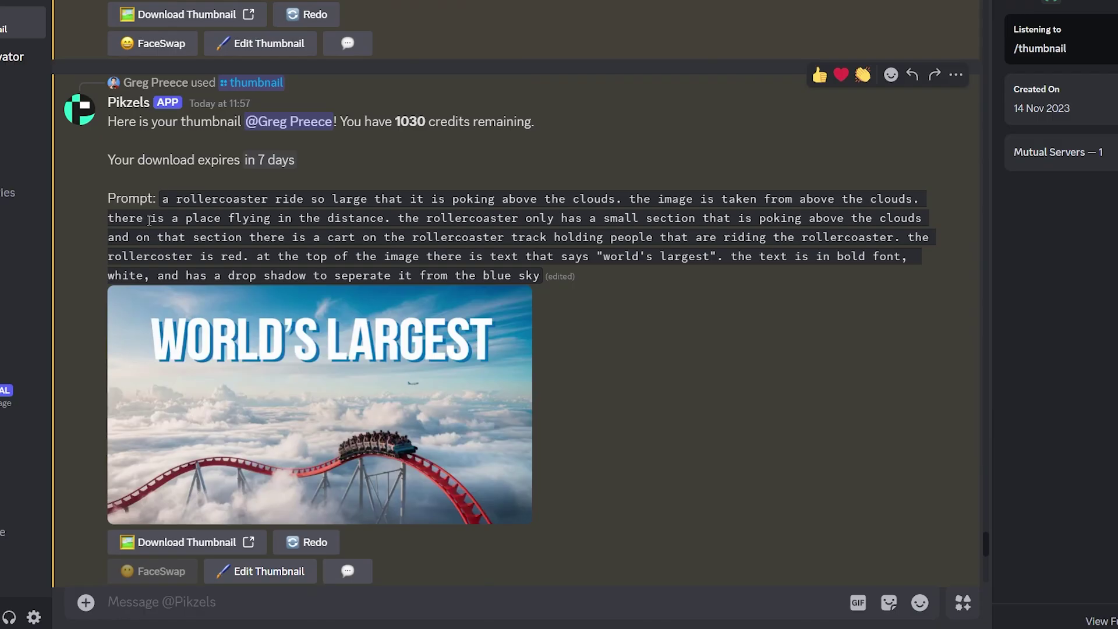
pyautogui.moveTo(164, 200); pyautogui.dragTo(251, 251)
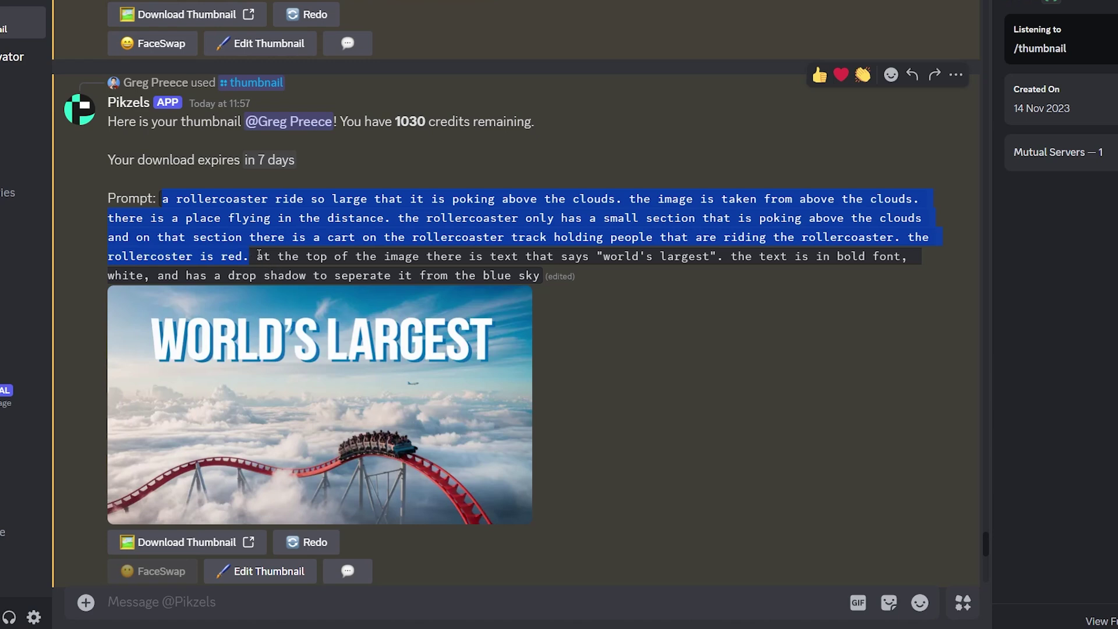
pyautogui.moveTo(258, 257); pyautogui.dragTo(537, 274)
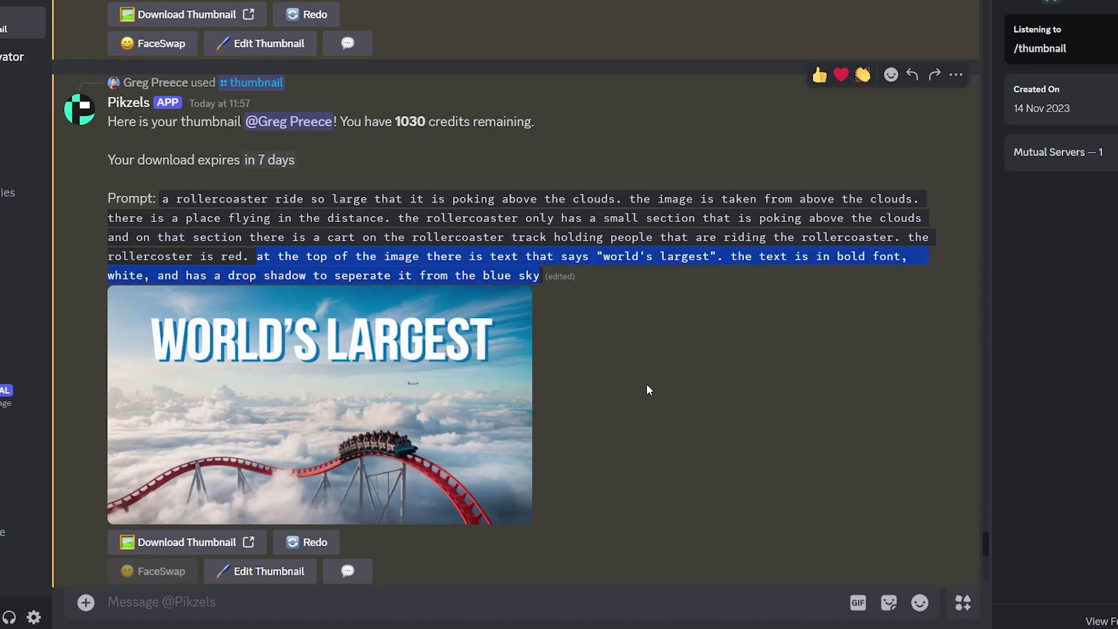
pyautogui.click(618, 350)
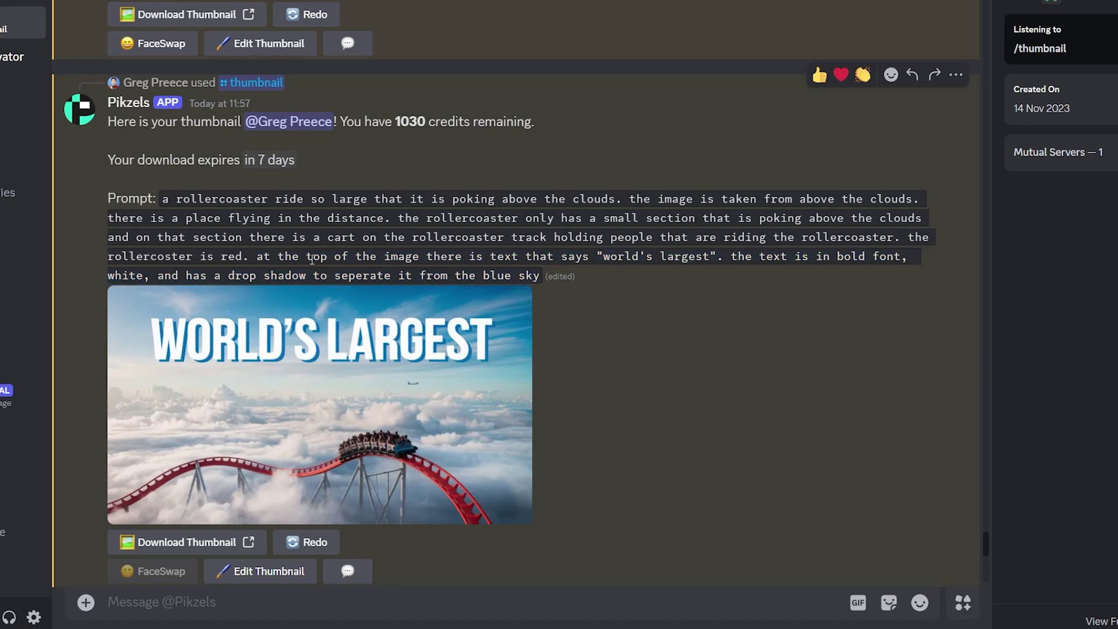
pyautogui.moveTo(307, 256); pyautogui.dragTo(326, 256)
pyautogui.click(598, 254)
pyautogui.moveTo(603, 255); pyautogui.dragTo(717, 259)
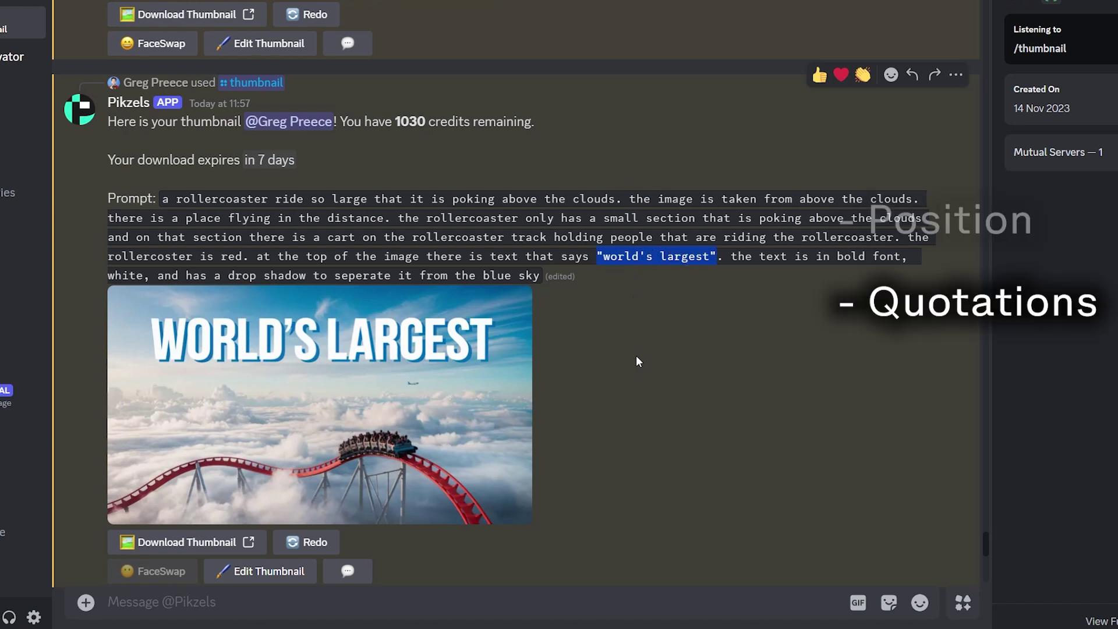
pyautogui.click(839, 256)
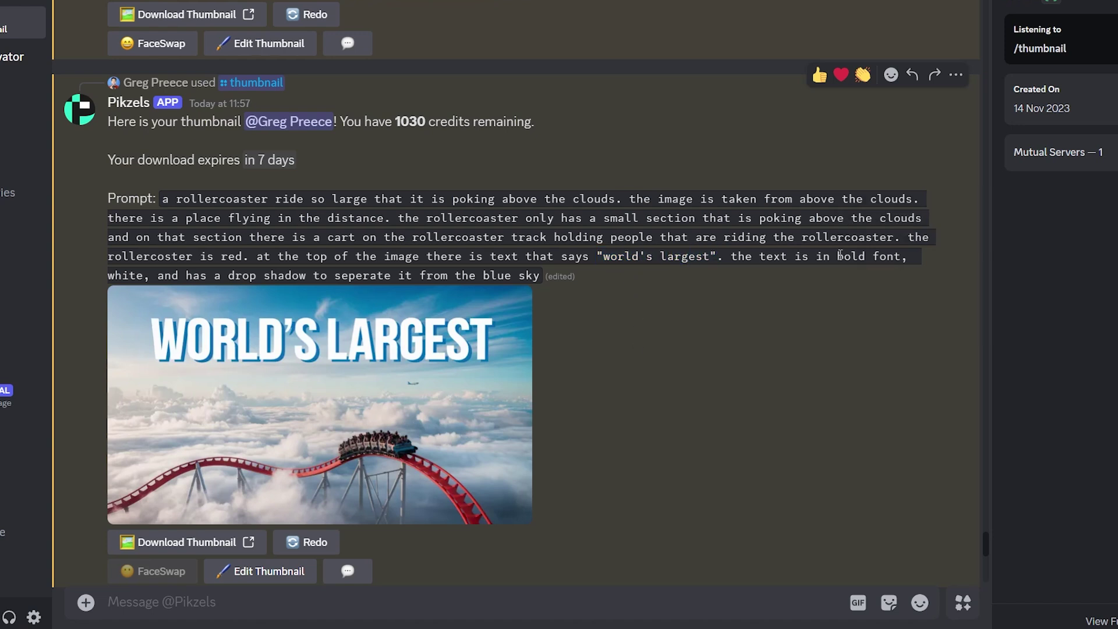
pyautogui.moveTo(837, 256); pyautogui.dragTo(309, 283)
pyautogui.click(825, 265)
pyautogui.moveTo(837, 256); pyautogui.dragTo(906, 256)
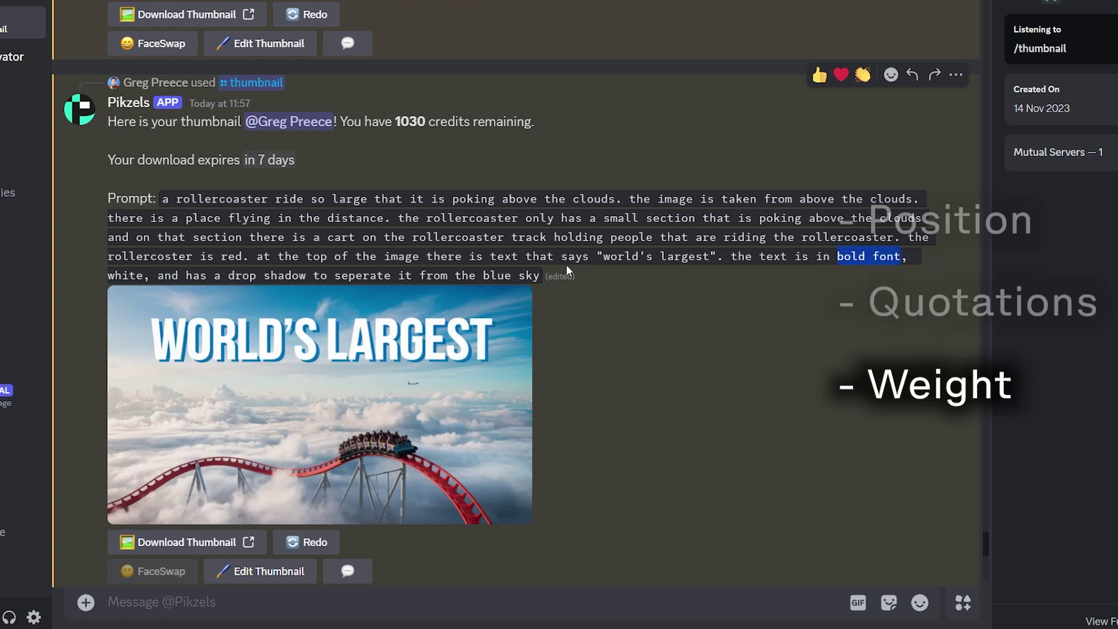
pyautogui.moveTo(108, 276); pyautogui.dragTo(141, 277)
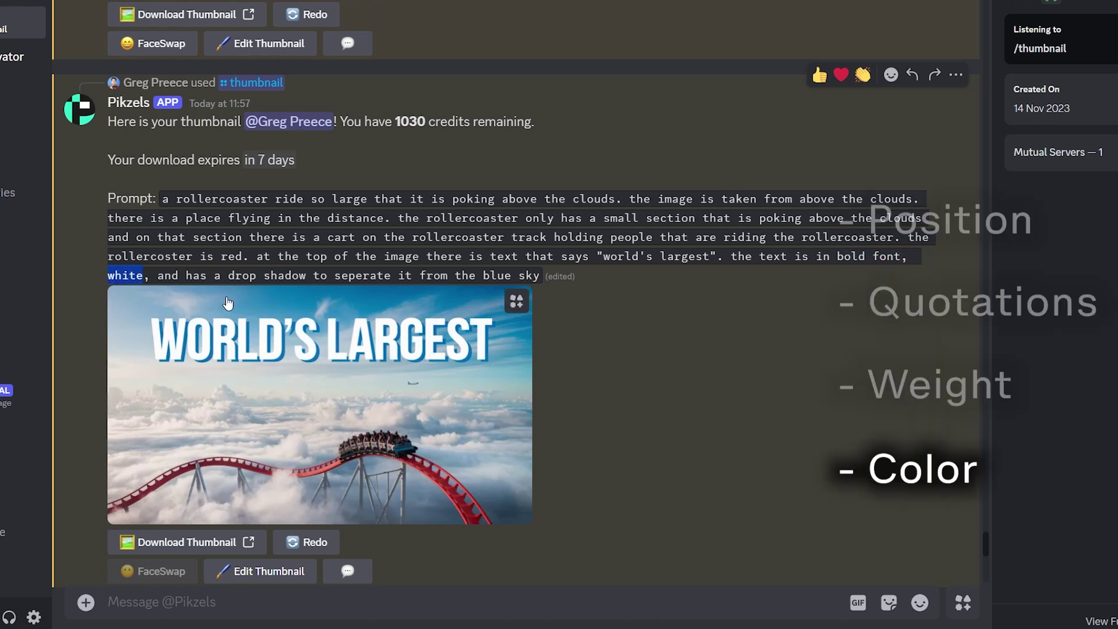
pyautogui.moveTo(229, 275); pyautogui.dragTo(303, 275)
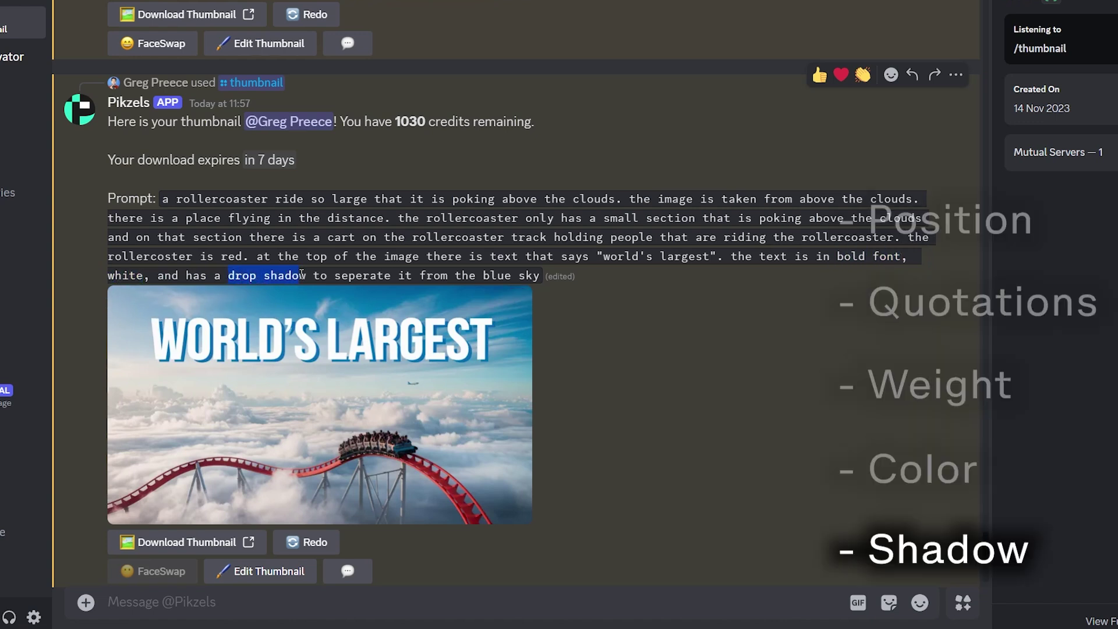